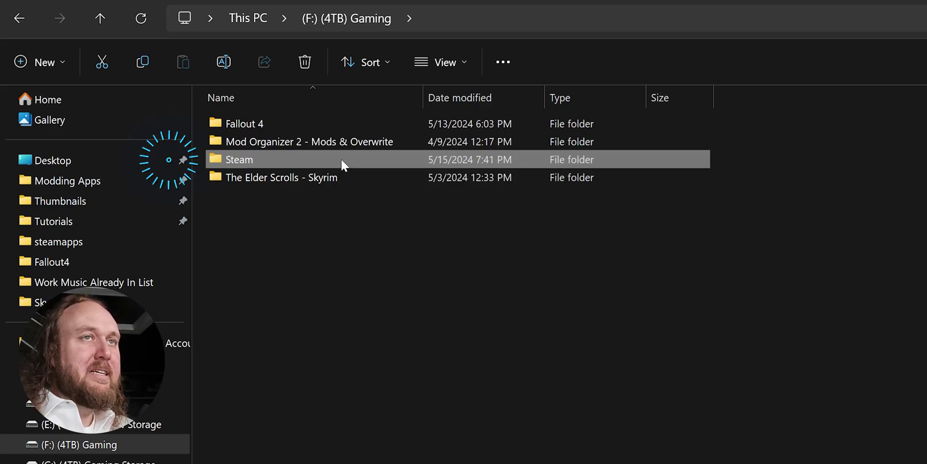
# Browse to Steam > steamapps > common on the F: drive to find the Fallout 4 game folder.
pyautogui.doubleClick(343, 164)
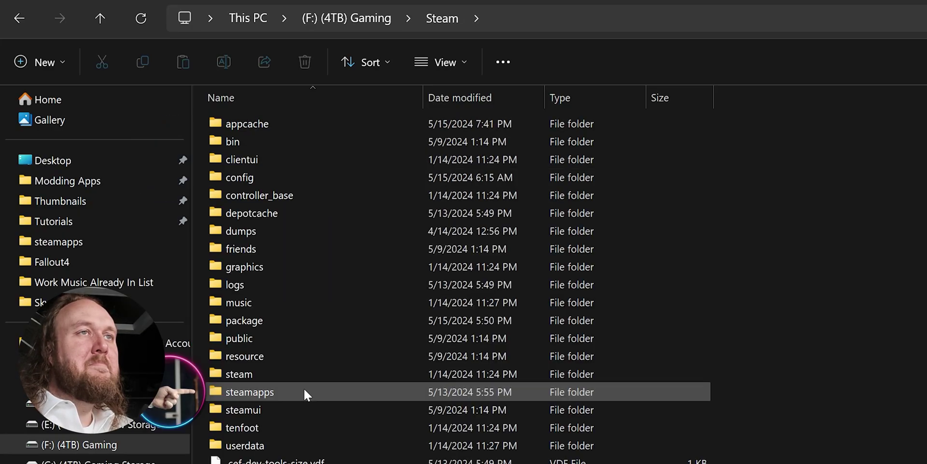
pyautogui.doubleClick(304, 391)
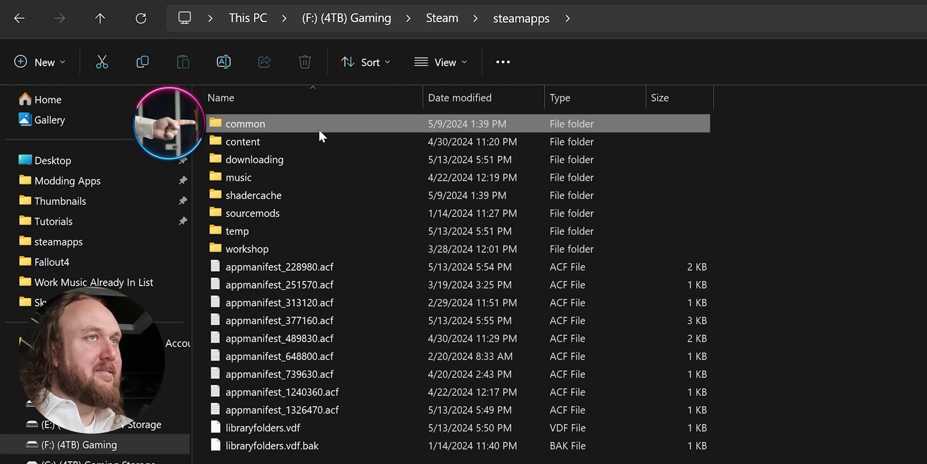
pyautogui.doubleClick(320, 131)
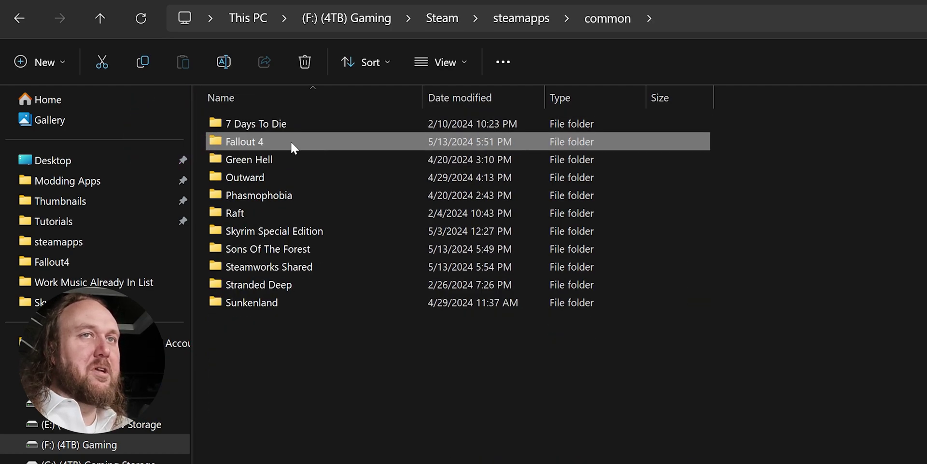
# Go to the user profile's Documents\My Games folder on the C: drive and select the Fallout4 folder.
pyautogui.click(78, 387)
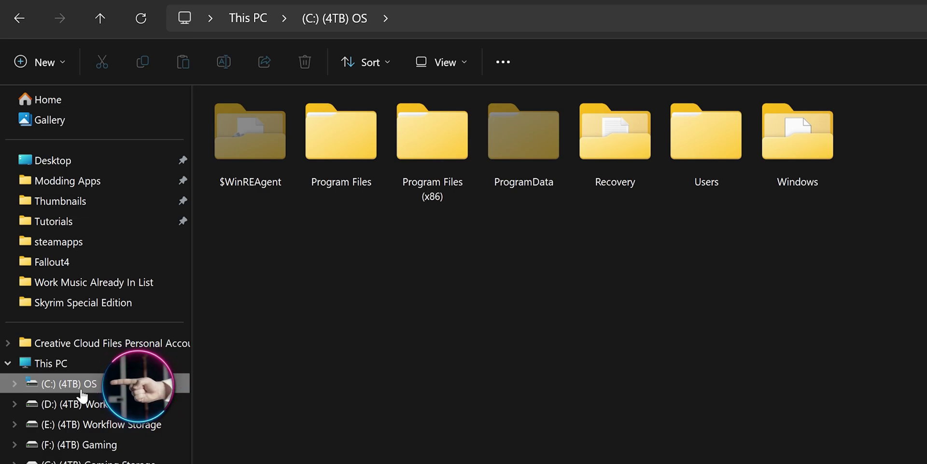
pyautogui.click(710, 145)
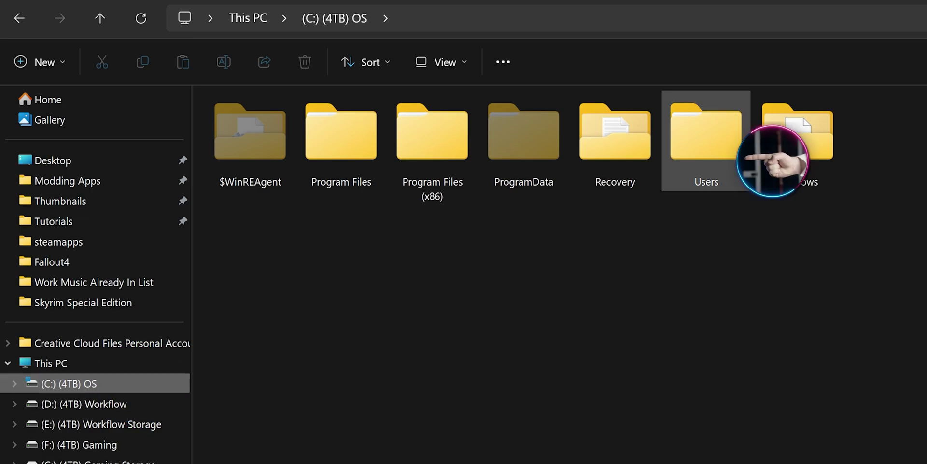
pyautogui.doubleClick(747, 156)
pyautogui.doubleClick(288, 142)
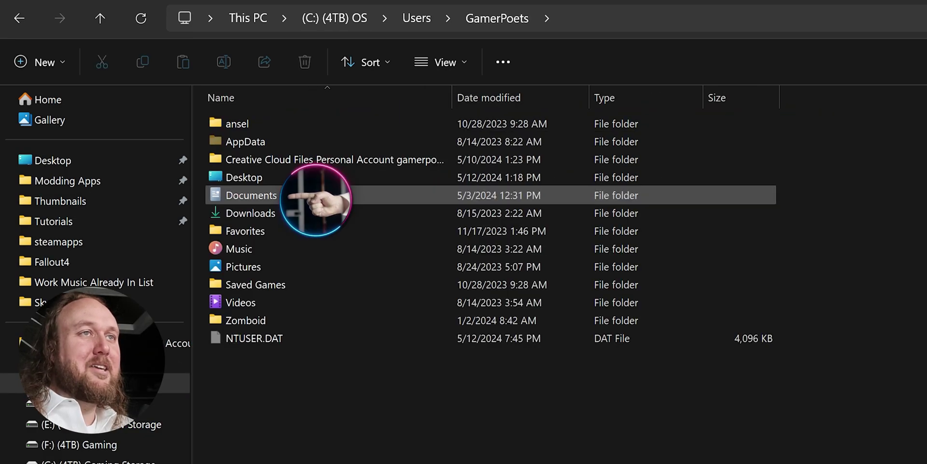
pyautogui.doubleClick(292, 207)
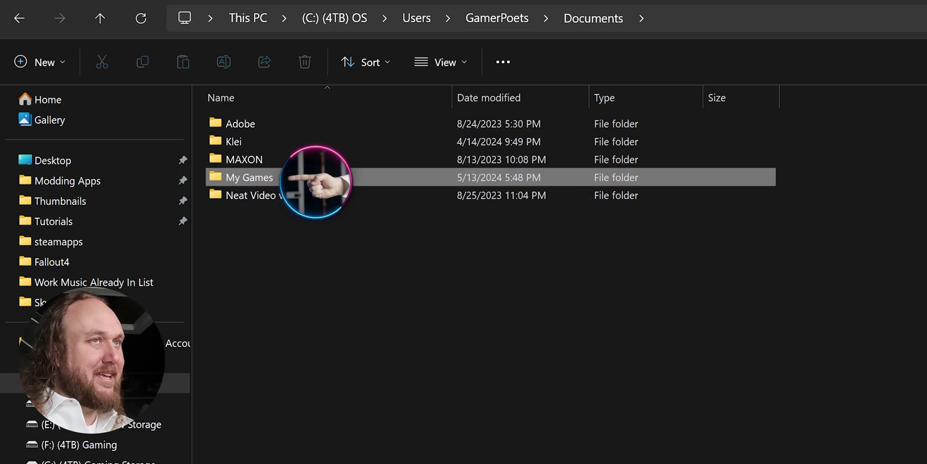
pyautogui.doubleClick(289, 178)
pyautogui.click(278, 123)
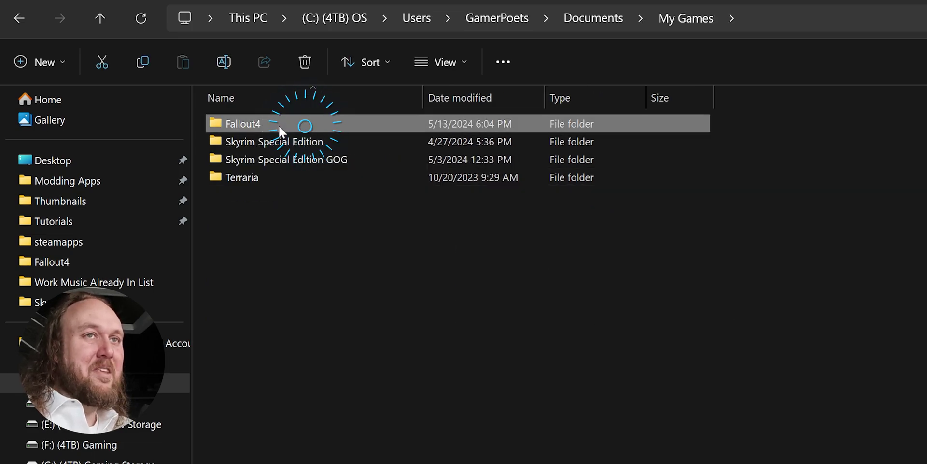
# Use the Run dialog to open AppData, and go into its Local folder.
pyautogui.press('super+r')
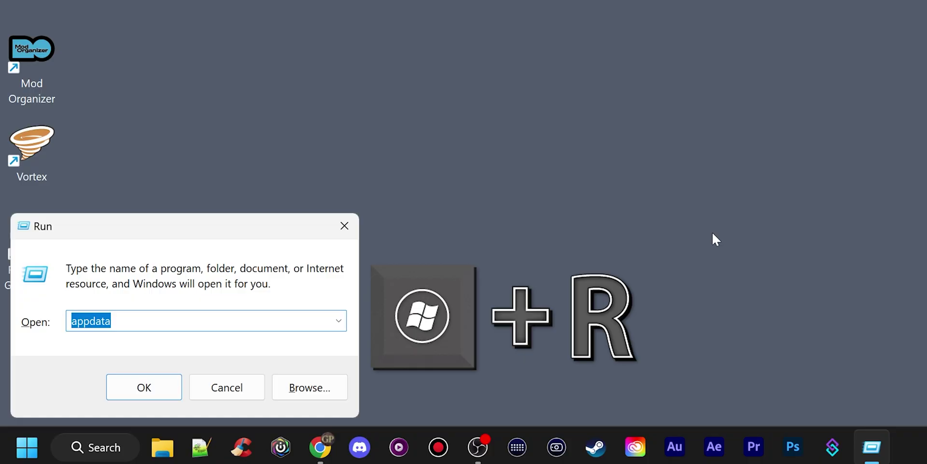
pyautogui.write('AppData')
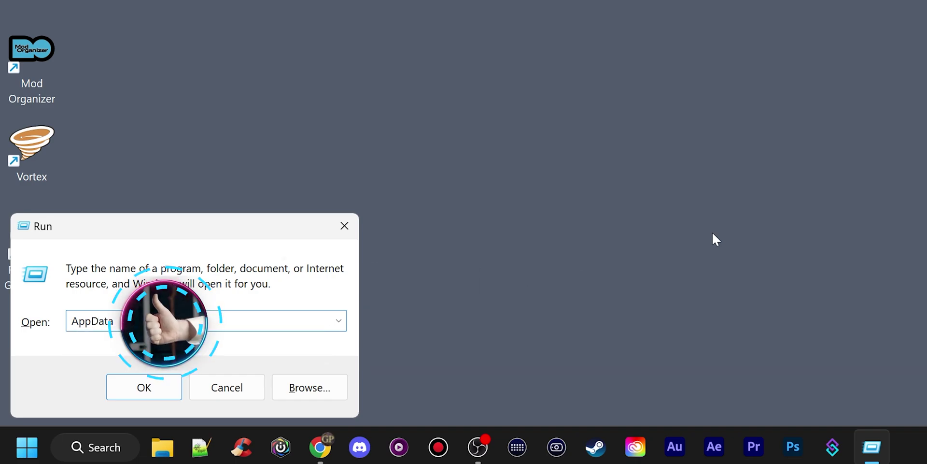
pyautogui.press('Return')
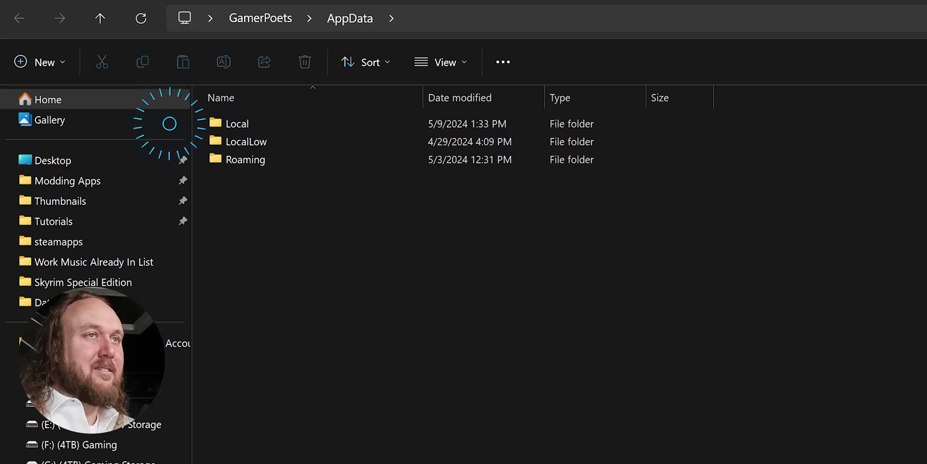
pyautogui.doubleClick(279, 117)
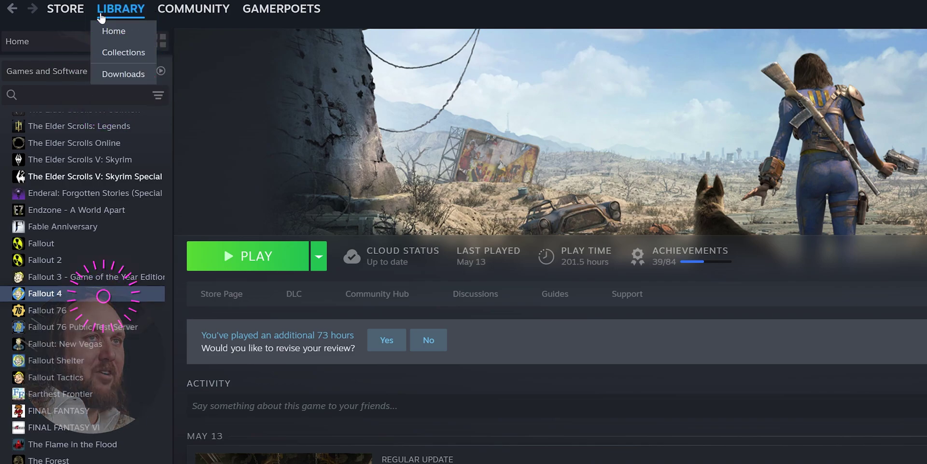
# Switch to the Steam library and bring up the available actions for Fallout 4.
pyautogui.rightClick(82, 292)
pyautogui.moveTo(128, 371)
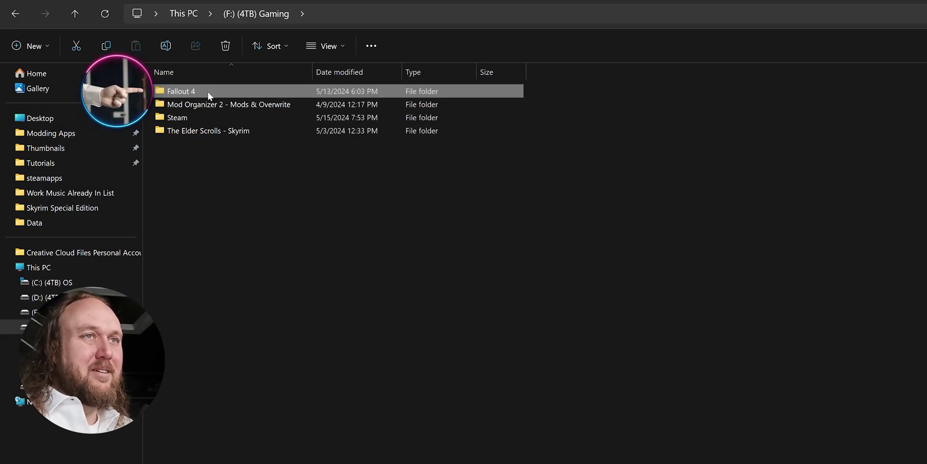
# Uninstall Fallout 4: Game of the Year Edition from F:\Fallout 4 without keeping saved games, and return to the drive's root.
pyautogui.doubleClick(209, 96)
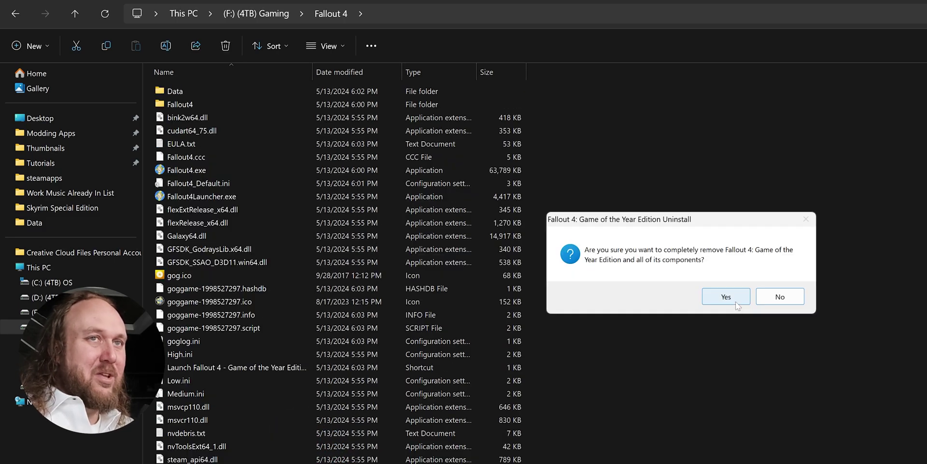
pyautogui.click(737, 304)
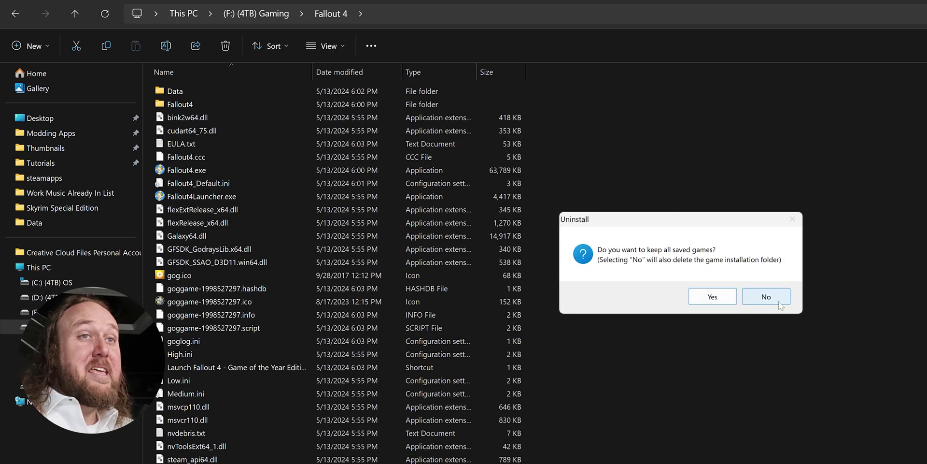
pyautogui.click(778, 303)
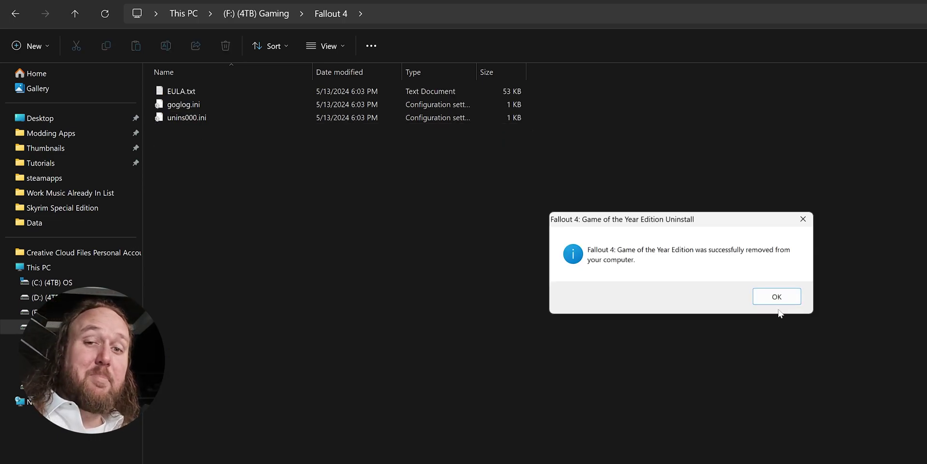
pyautogui.click(778, 300)
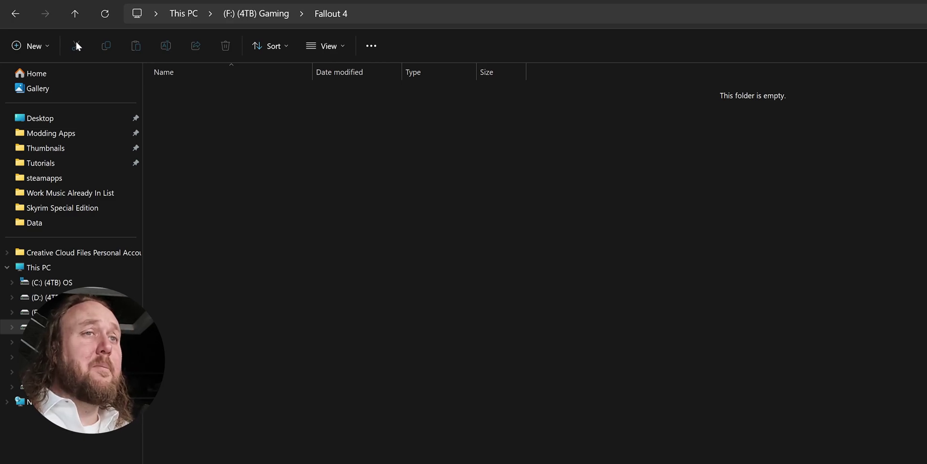
pyautogui.click(75, 13)
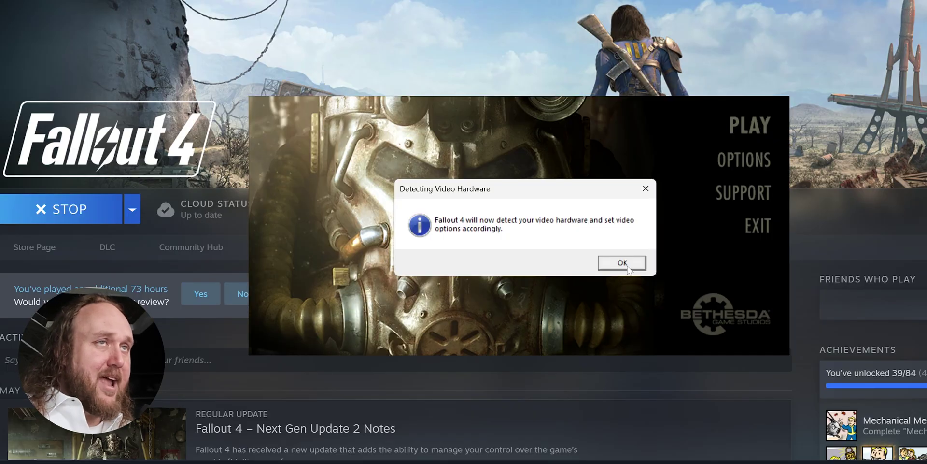
# Let the Fallout 4 launcher detect the video hardware and accept the video settings it chooses.
pyautogui.click(621, 264)
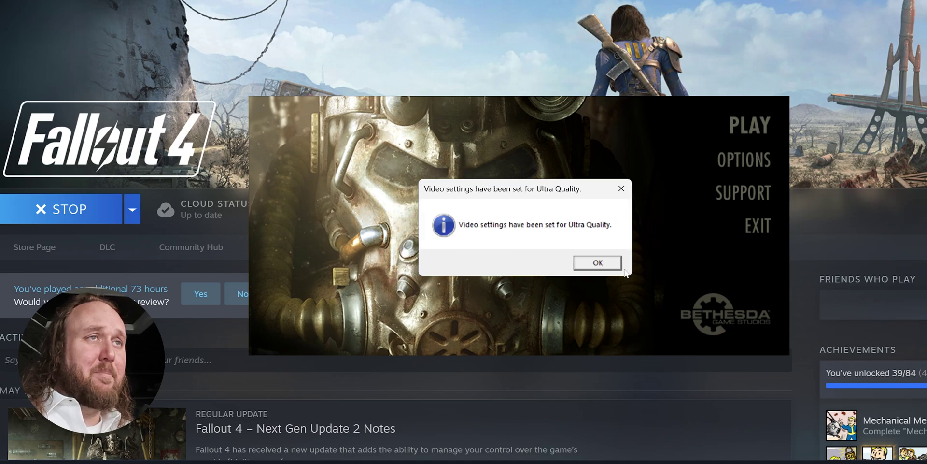
pyautogui.click(610, 265)
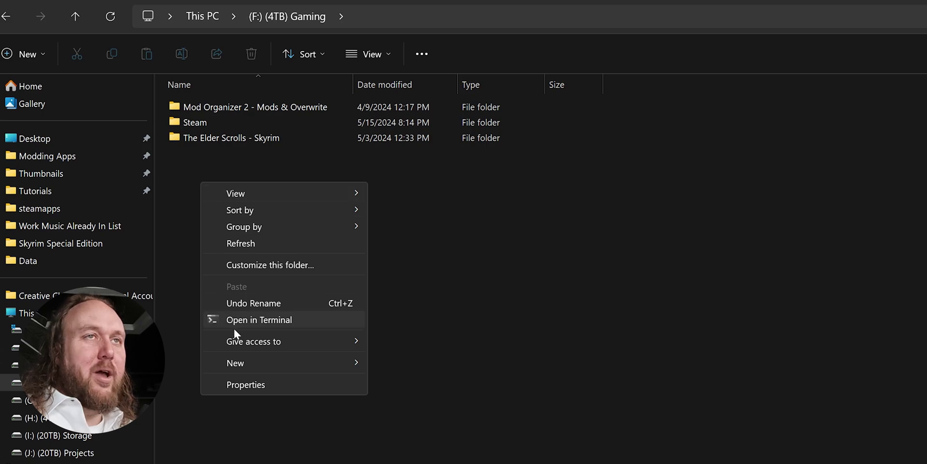
# Create a new folder named Fallout 4 in the root of the F: drive.
pyautogui.moveTo(239, 359)
pyautogui.click(419, 365)
pyautogui.write('Fallout 4')
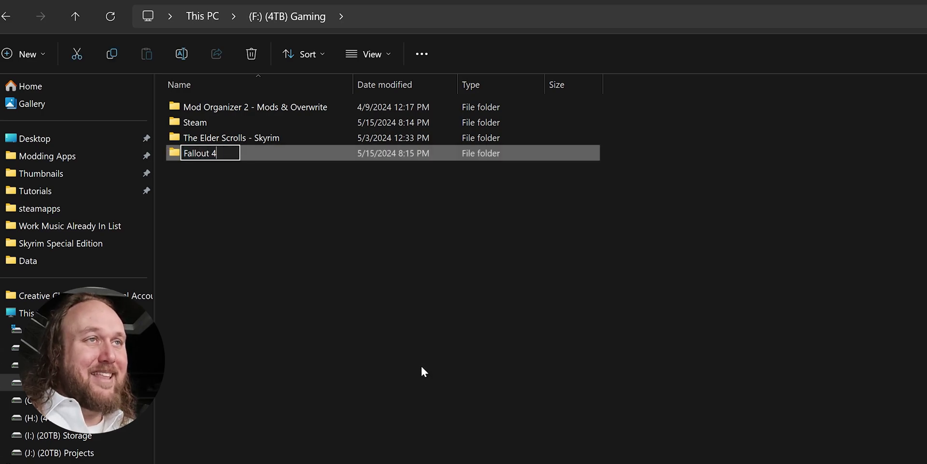
pyautogui.press('Return')
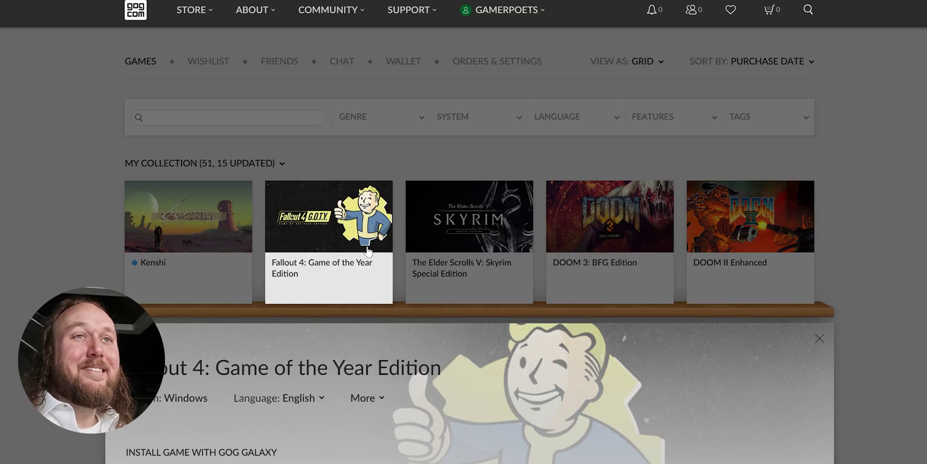
# Run the GOG setup for Fallout 4: Game of the Year Edition and set its install location to F:\Fallout 4.
pyautogui.scroll(-10, 369, 253)
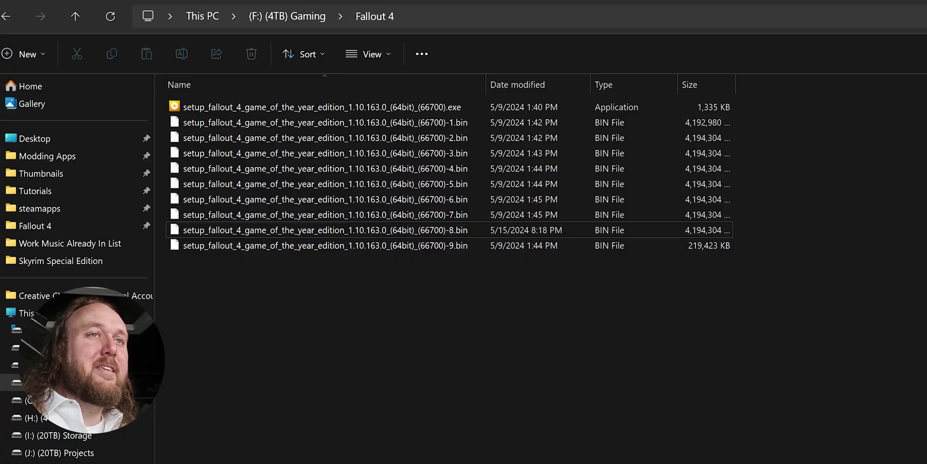
pyautogui.doubleClick(332, 111)
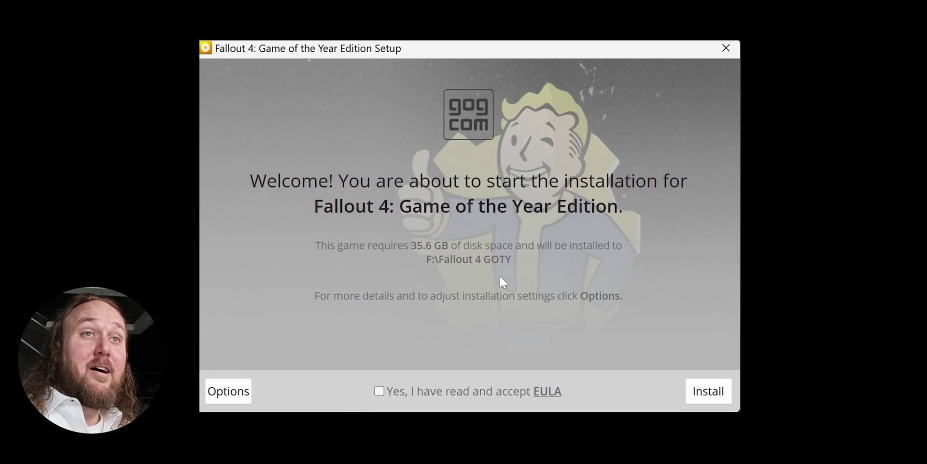
pyautogui.click(234, 400)
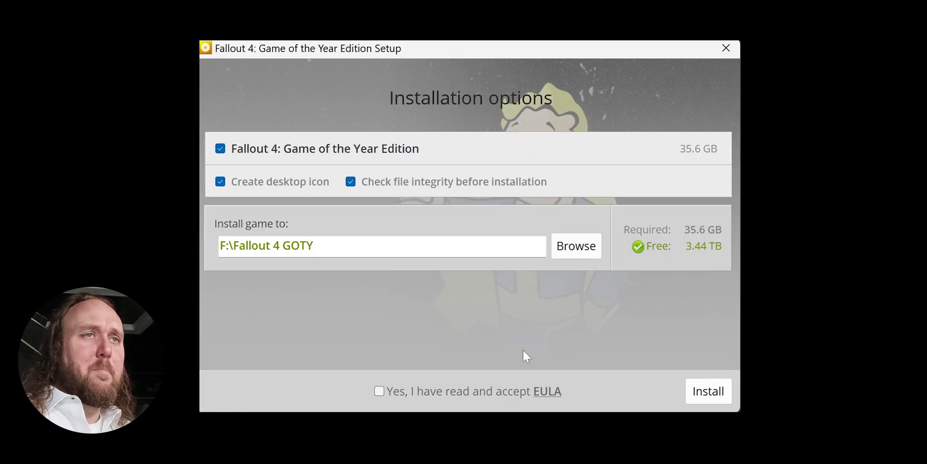
pyautogui.click(576, 246)
pyautogui.click(424, 217)
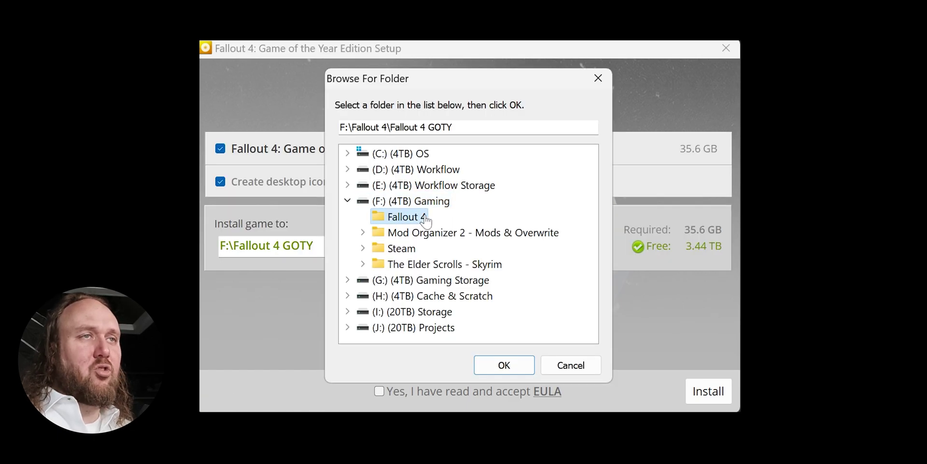
pyautogui.click(502, 364)
pyautogui.moveTo(365, 245); pyautogui.dragTo(284, 246)
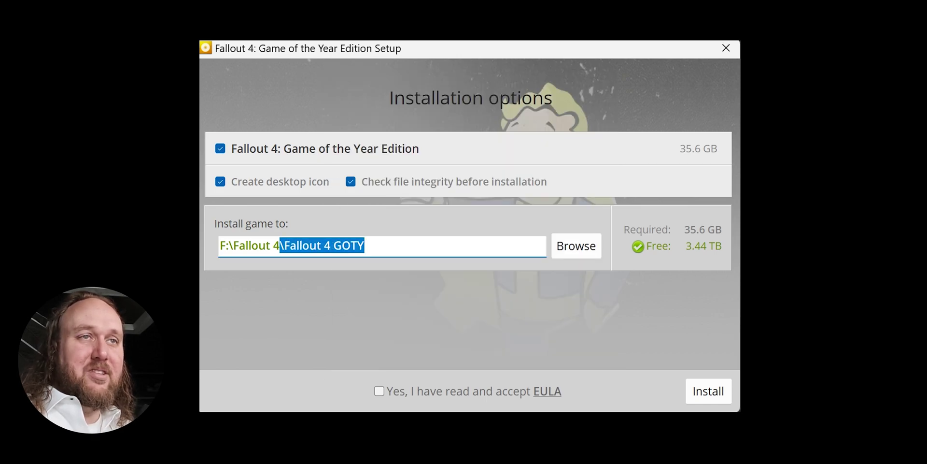
pyautogui.press('BackSpace')
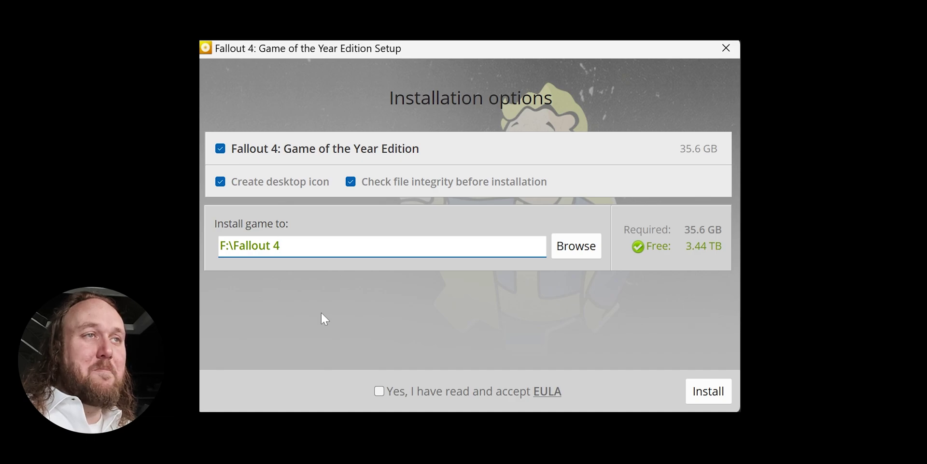
# Accept the EULA, install Fallout 4: Game of the Year Edition, and launch it from the installer.
pyautogui.click(379, 390)
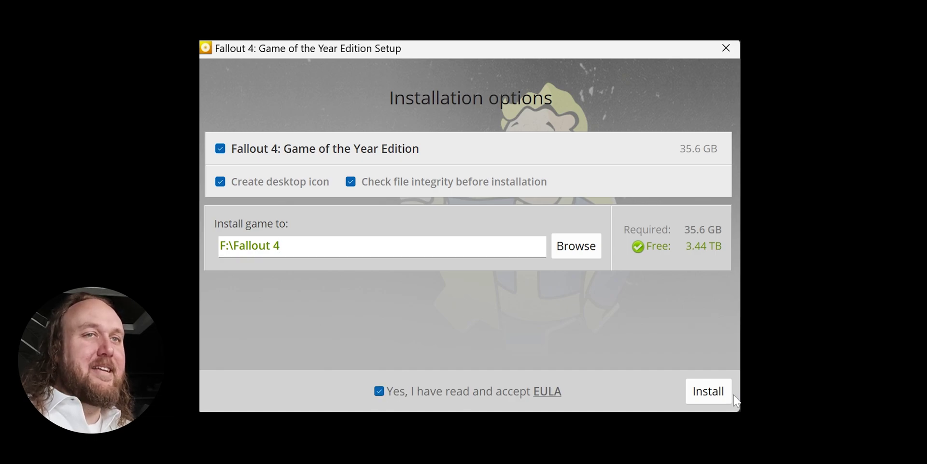
pyautogui.click(709, 391)
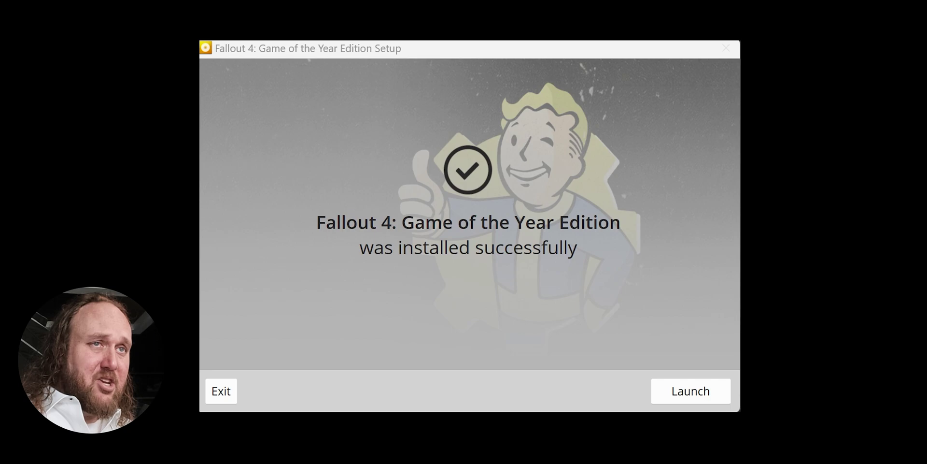
pyautogui.click(702, 400)
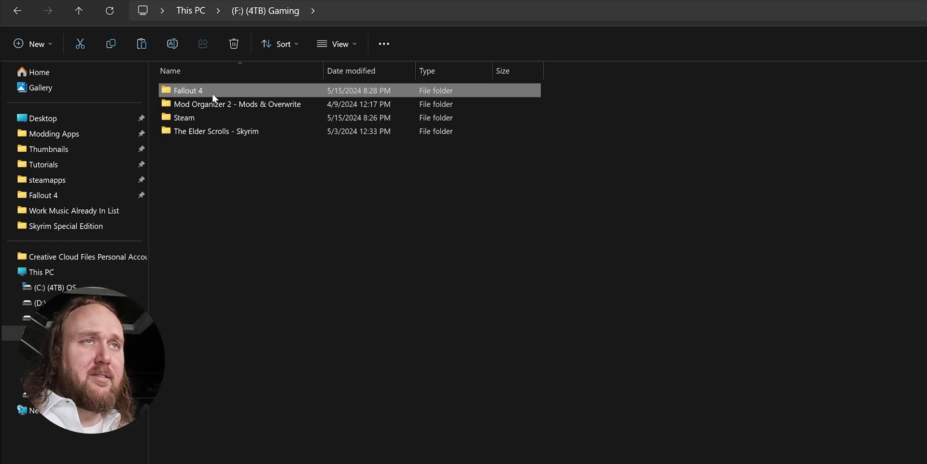
# Create a folder named Official CC Content inside the Data folder of F:\Fallout 4.
pyautogui.doubleClick(212, 94)
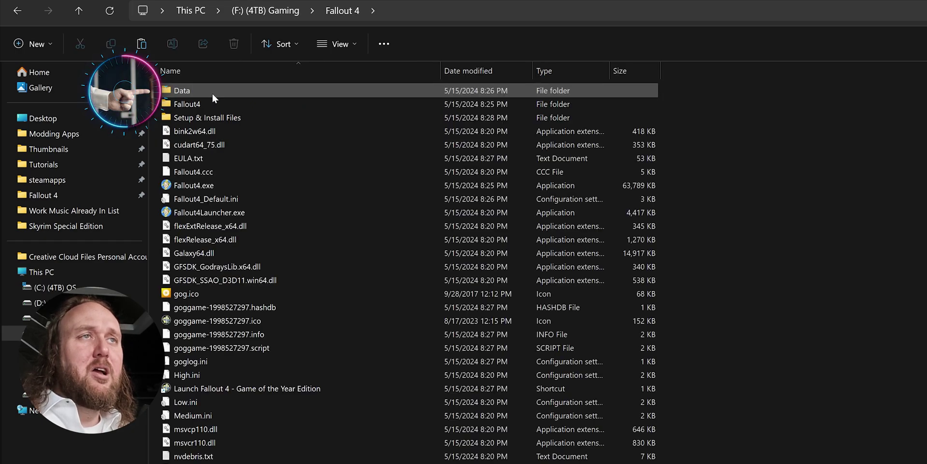
pyautogui.doubleClick(213, 93)
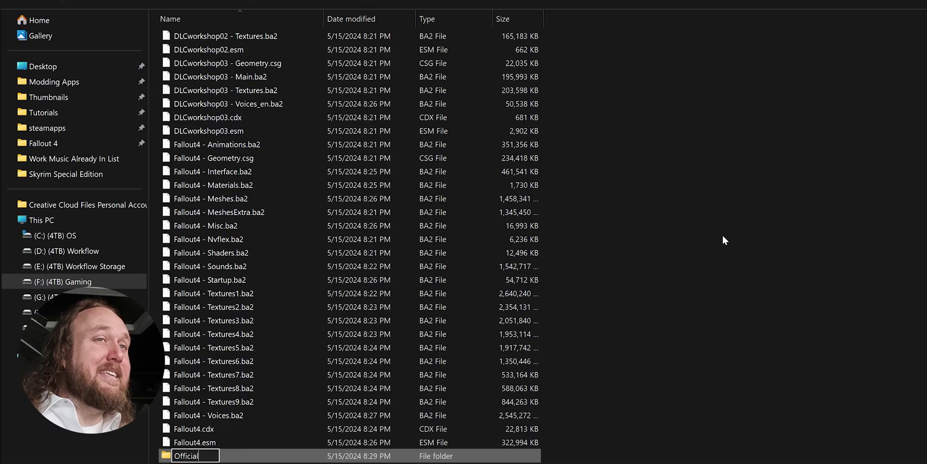
pyautogui.write('fficial CC Content')
pyautogui.press('Return')
# Move all files whose names start with cc from Data into the Official CC Content folder, and open that folder.
pyautogui.click(237, 65)
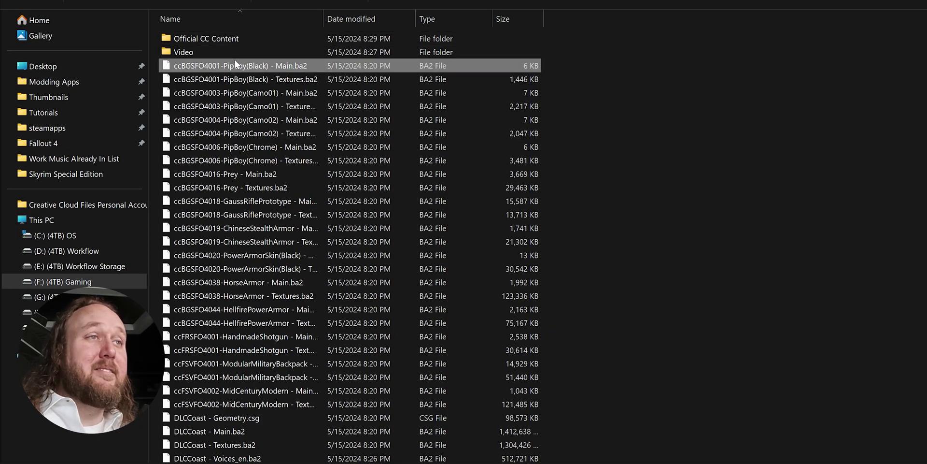
pyautogui.keyDown('shift'); pyautogui.click(247, 403); pyautogui.keyUp('shift')
pyautogui.moveTo(276, 235); pyautogui.dragTo(198, 40)
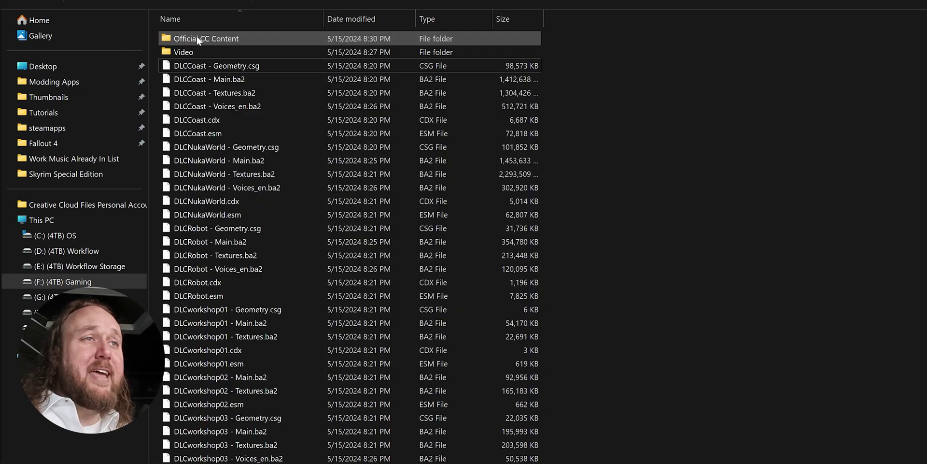
pyautogui.doubleClick(256, 37)
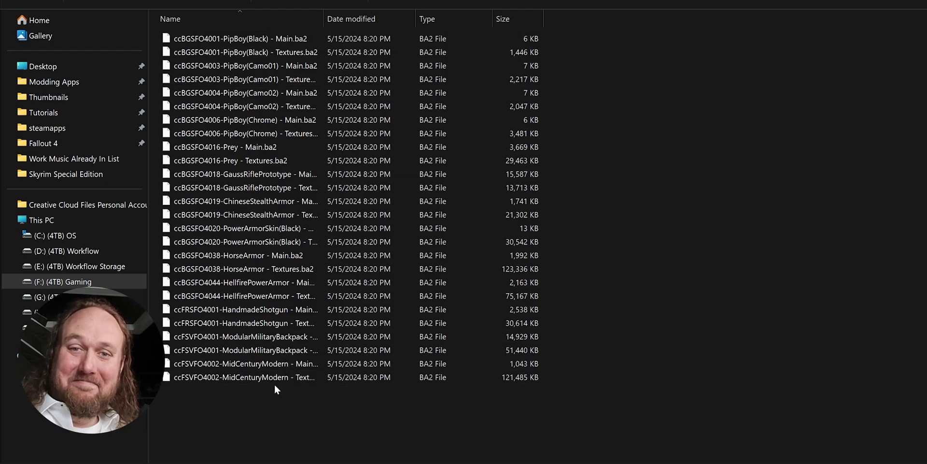